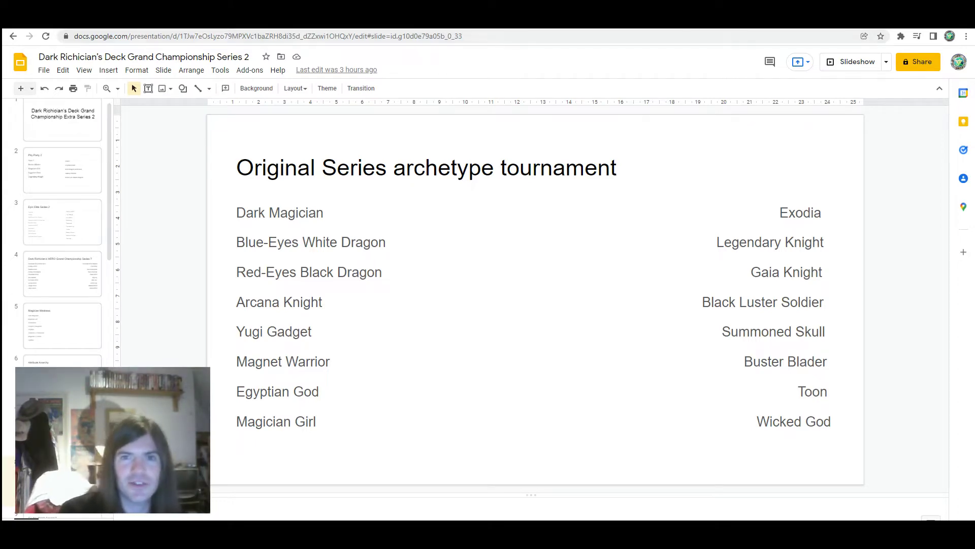
- Switch from the tournament slide to the Wheel of Names tab with the 16 archetypes
click(689, 21)
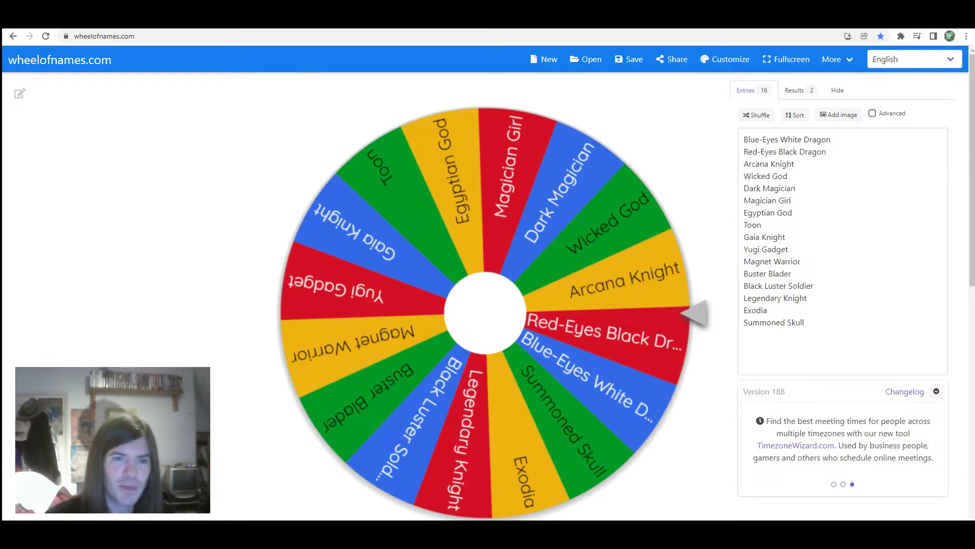
- Spin the 16-archetype wheel with Ctrl+Enter, landing on Magnet Warrior
key(ctrl+Return)
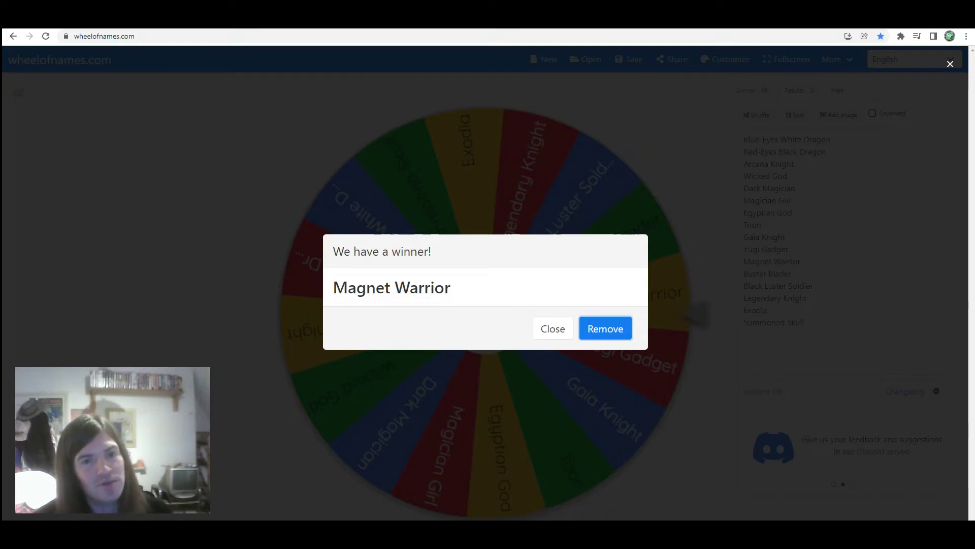
- Remove Magnet Warrior, then remove Magician Girl after she is drawn
click(605, 329)
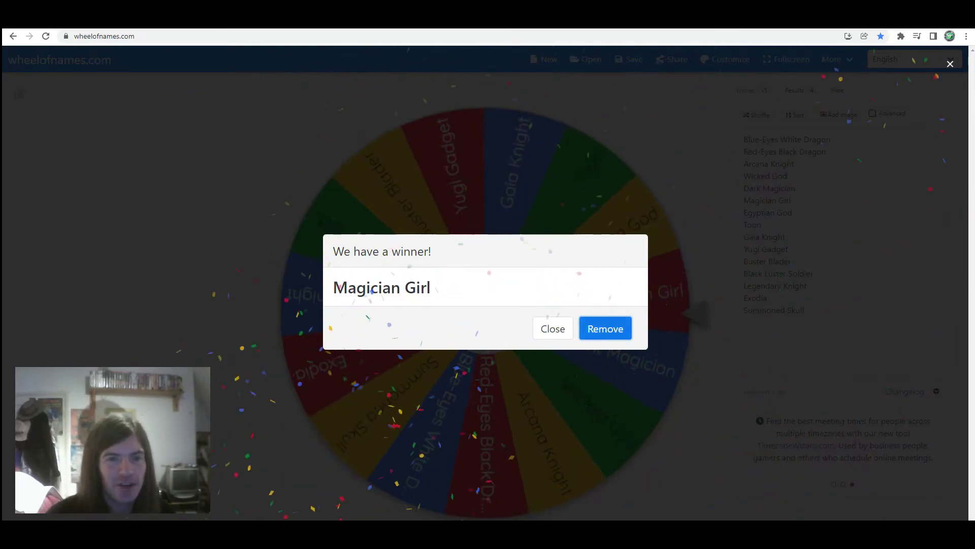
click(605, 329)
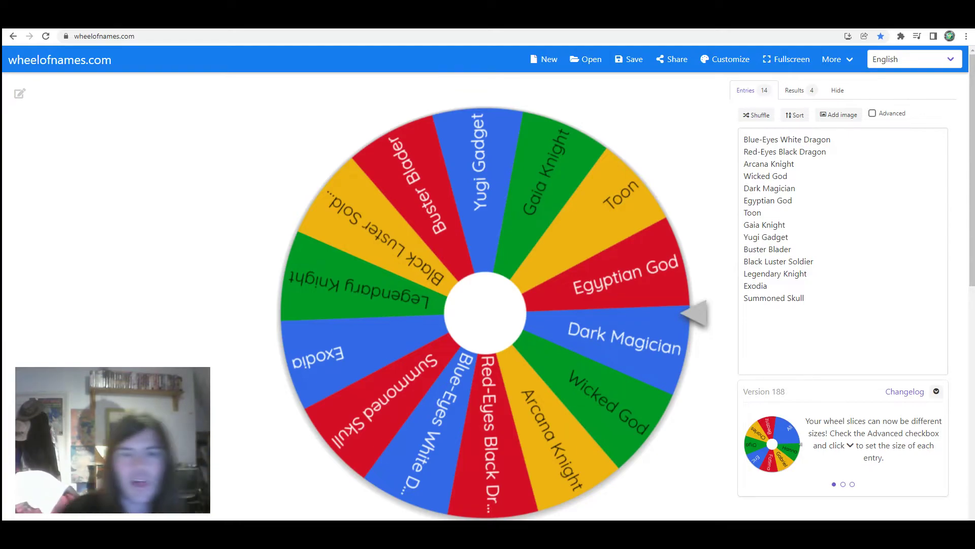
- Draw and remove Summoned Skull and Yugi Gadget, then spin again
key(ctrl+Return)
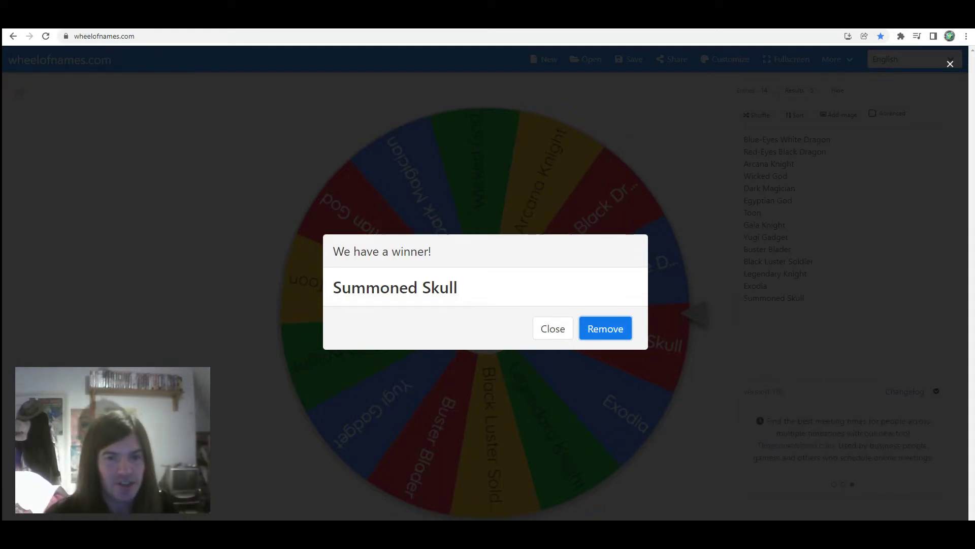
click(605, 329)
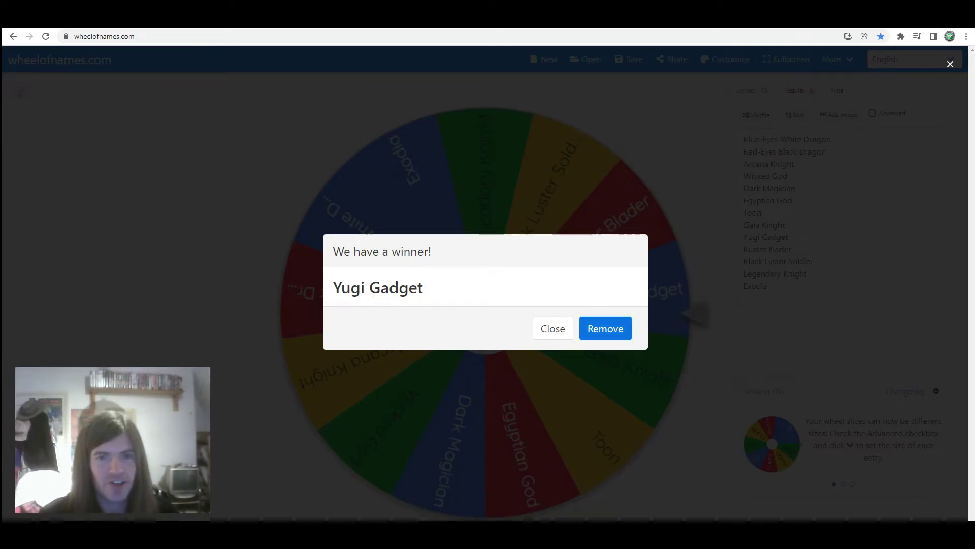
click(605, 329)
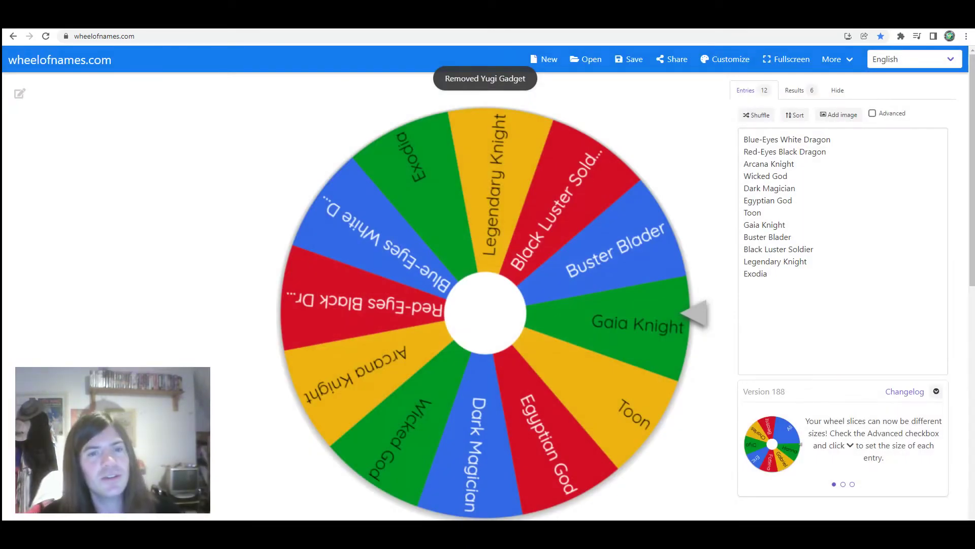
click(605, 329)
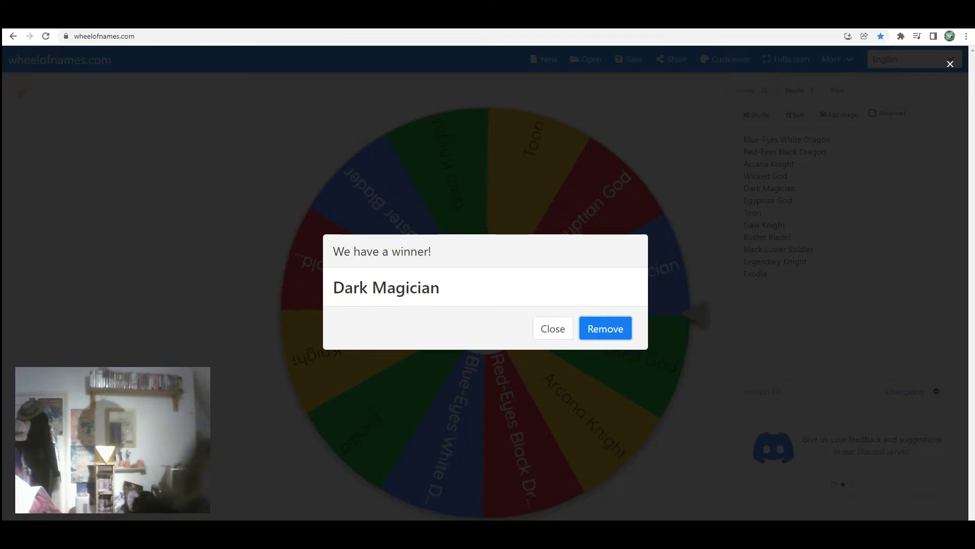
- Remove Dark Magician, spin for an opponent, and remove Arcana Knight
click(605, 329)
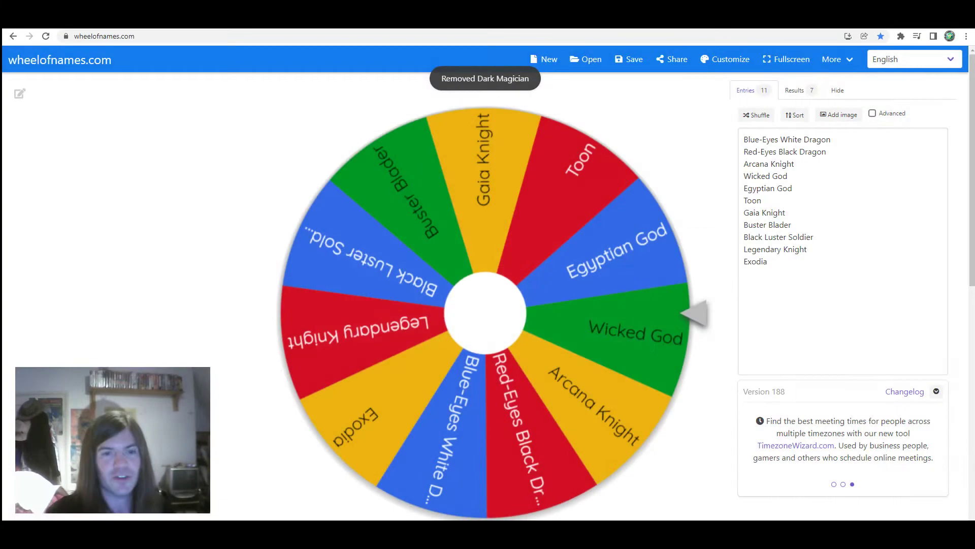
key(ctrl+Return)
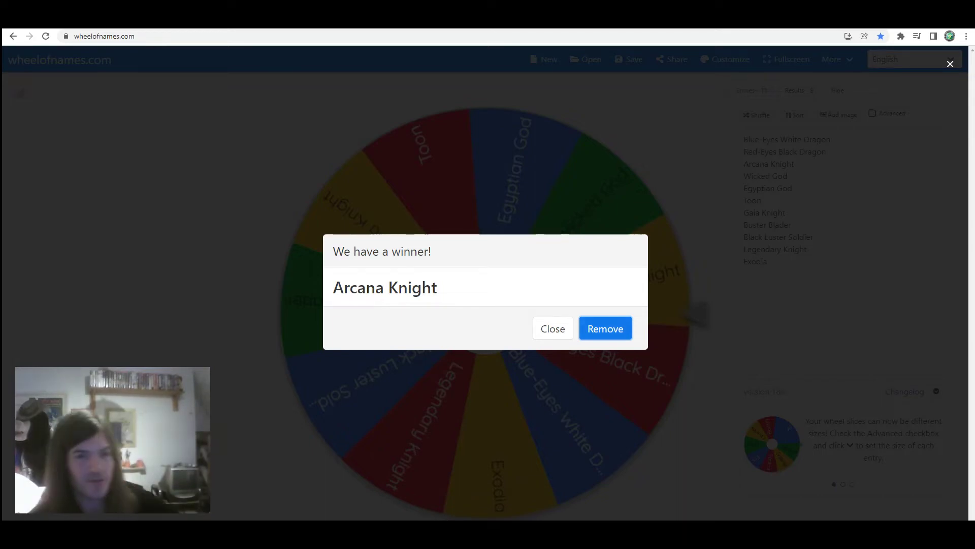
key(Return)
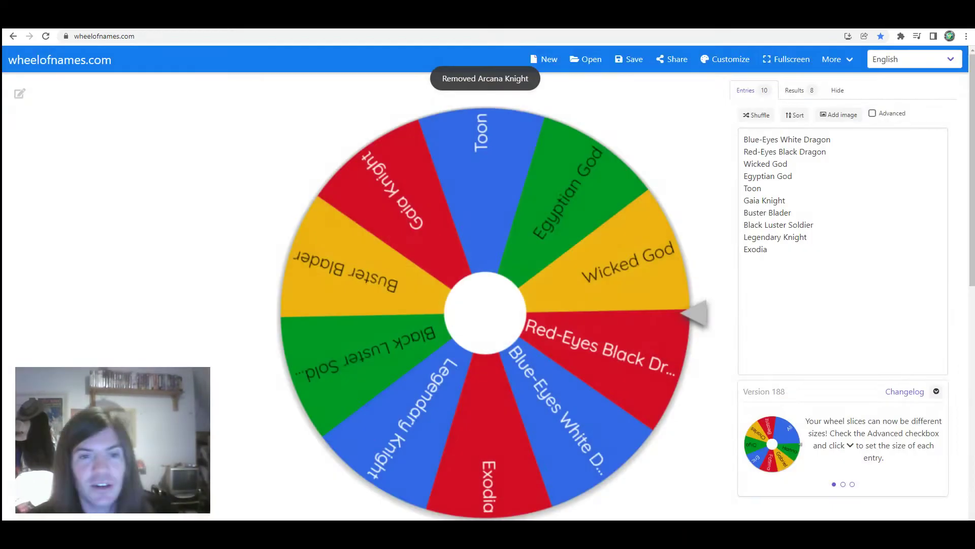
- Draw and remove Black Luster Soldier, then Buster Blader
key(ctrl+Return)
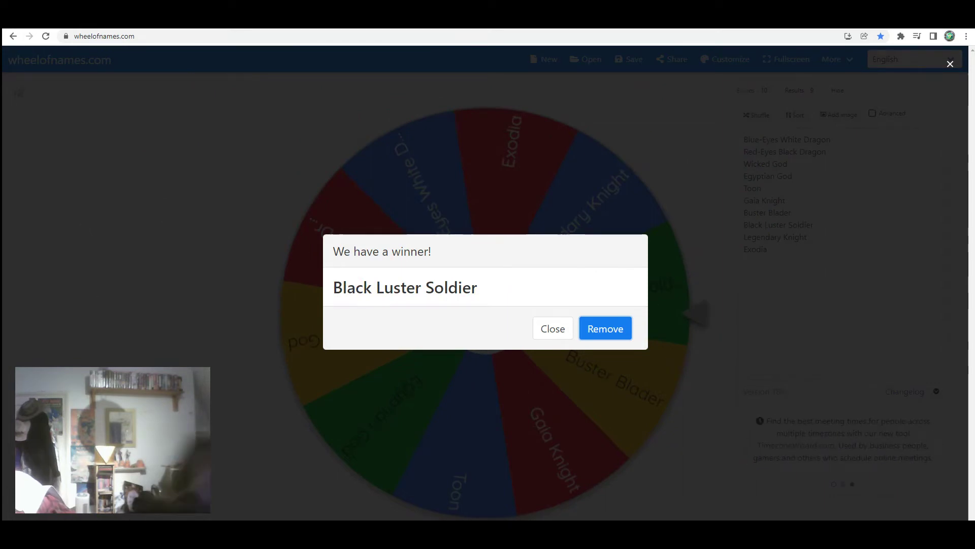
click(605, 328)
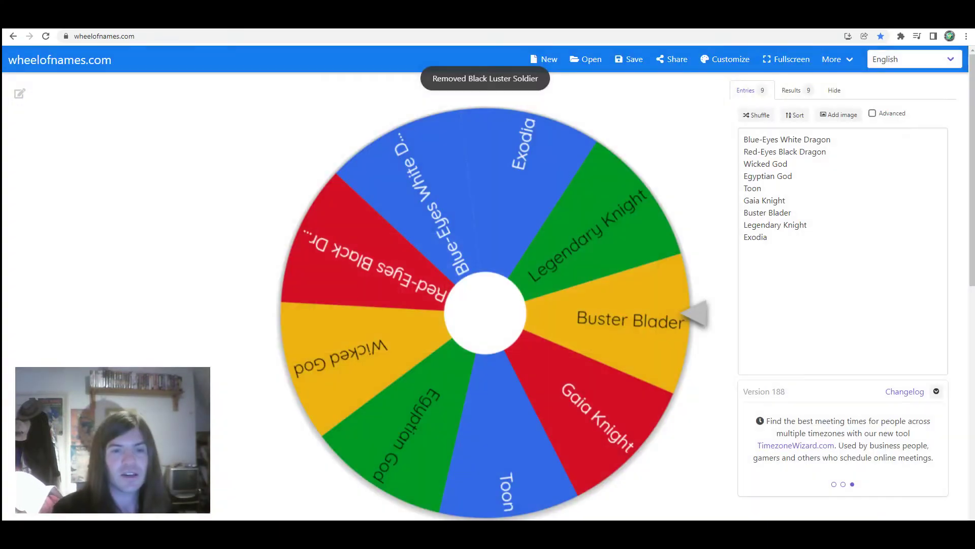
click(485, 312)
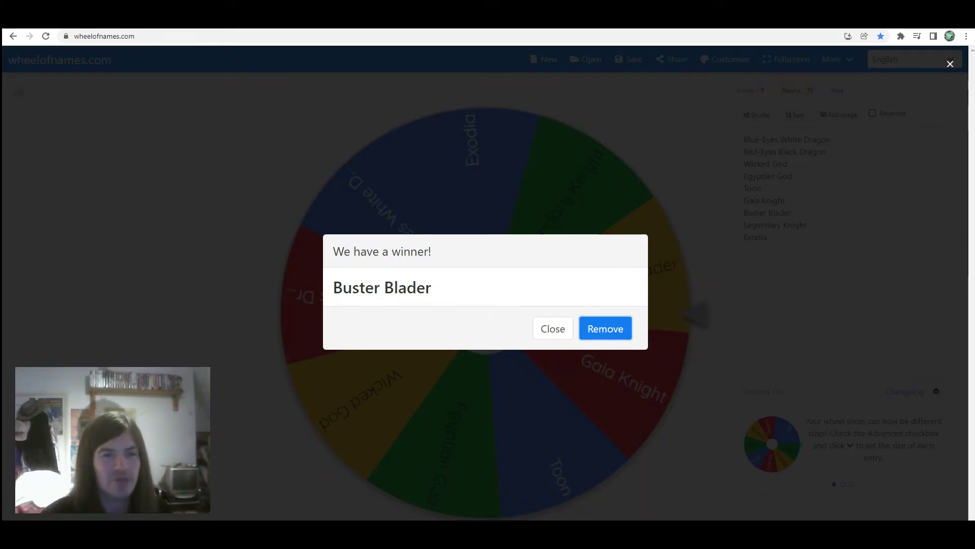
key(Return)
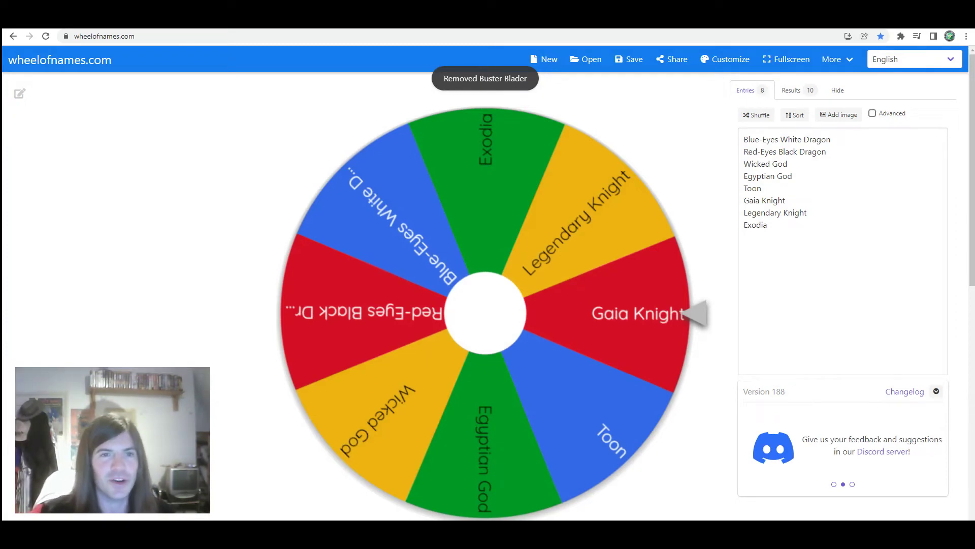
- Draw and remove Toon and Egyptian God, then spin once more
key(ctrl+Return)
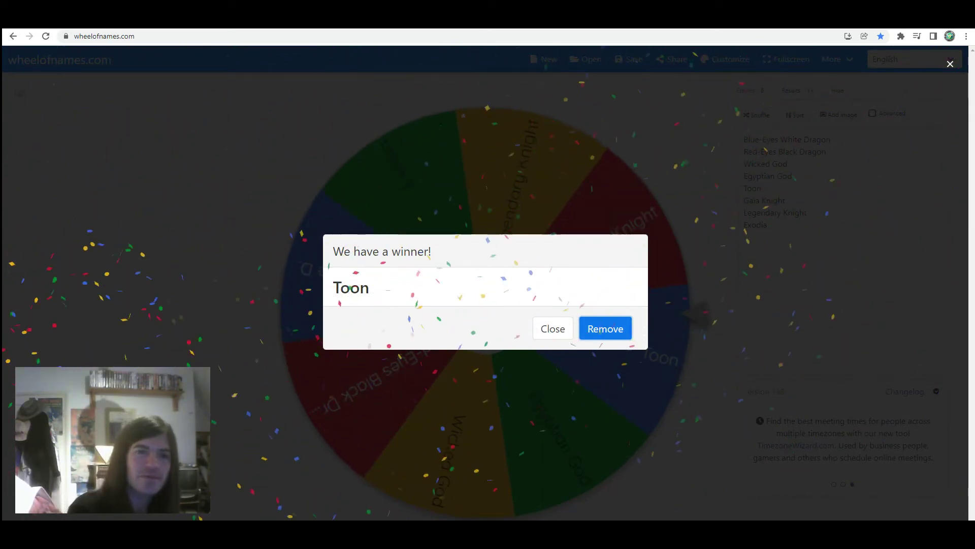
key(Return)
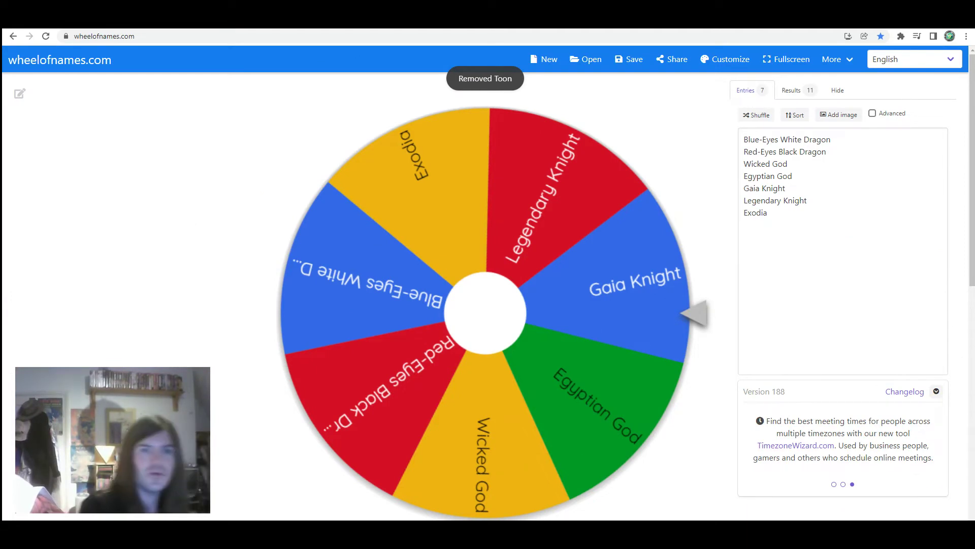
key(ctrl+Return)
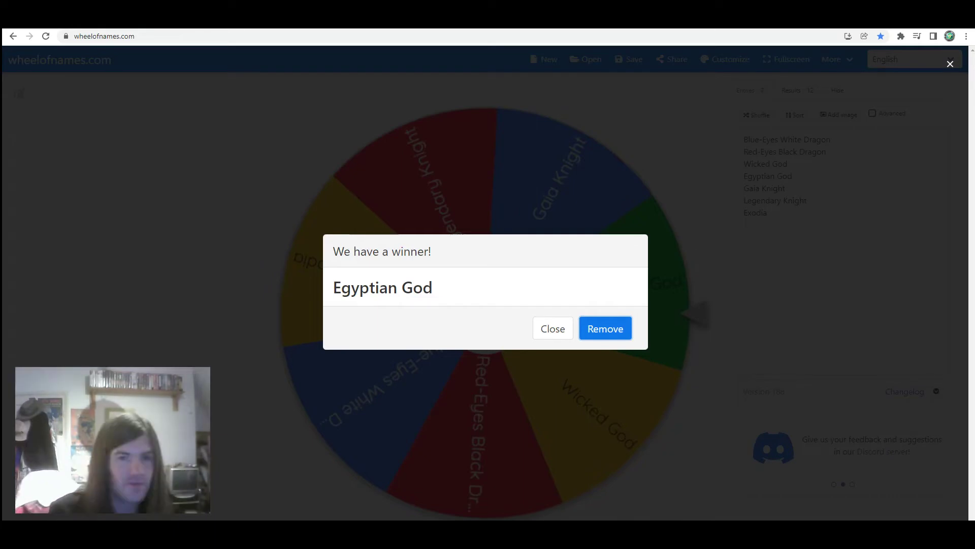
key(Return)
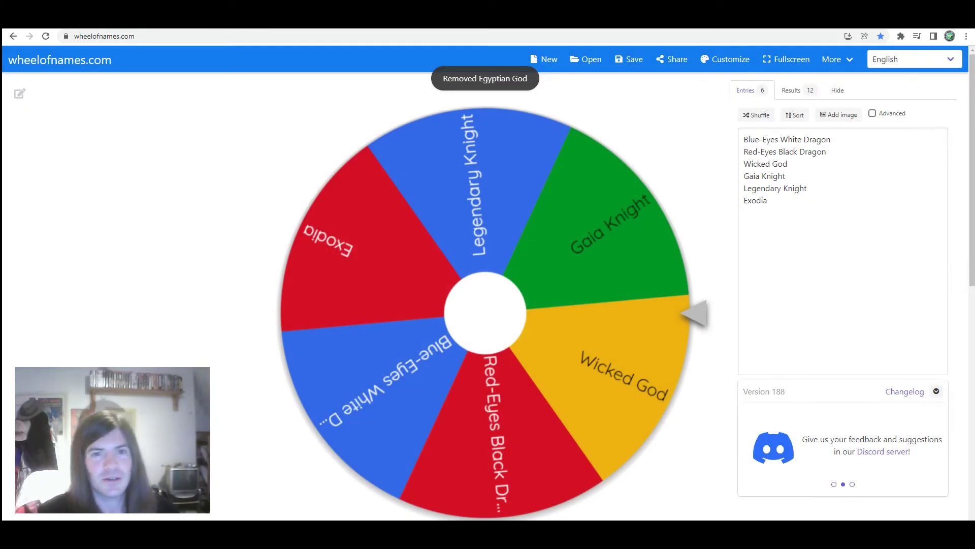
key(ctrl+Return)
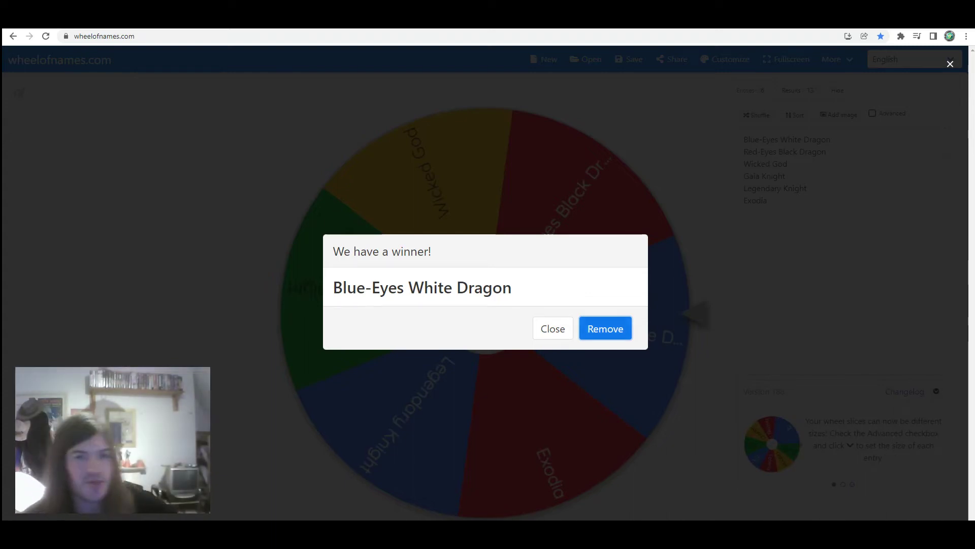
- Remove Blue-Eyes White Dragon and Legendary Knight, spinning after each removal
click(605, 328)
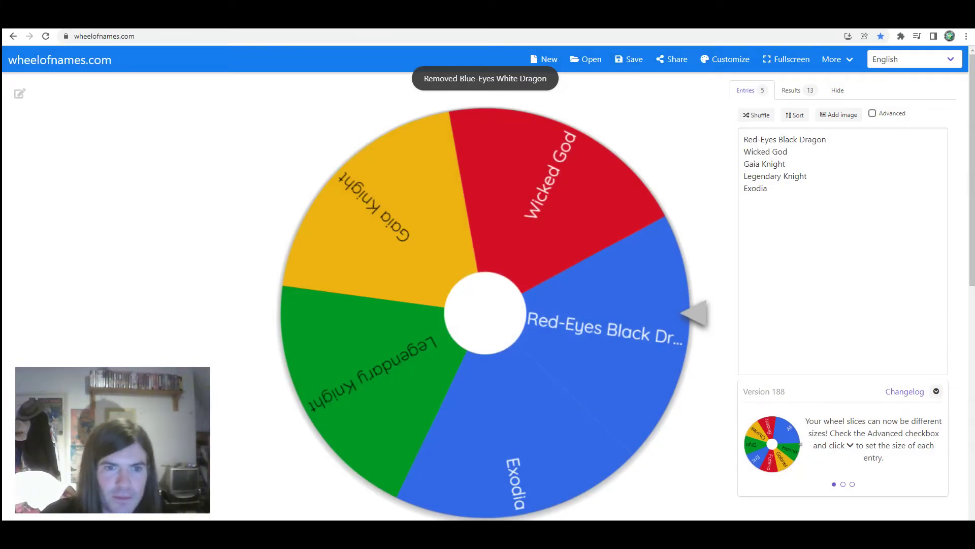
key(ctrl+Return)
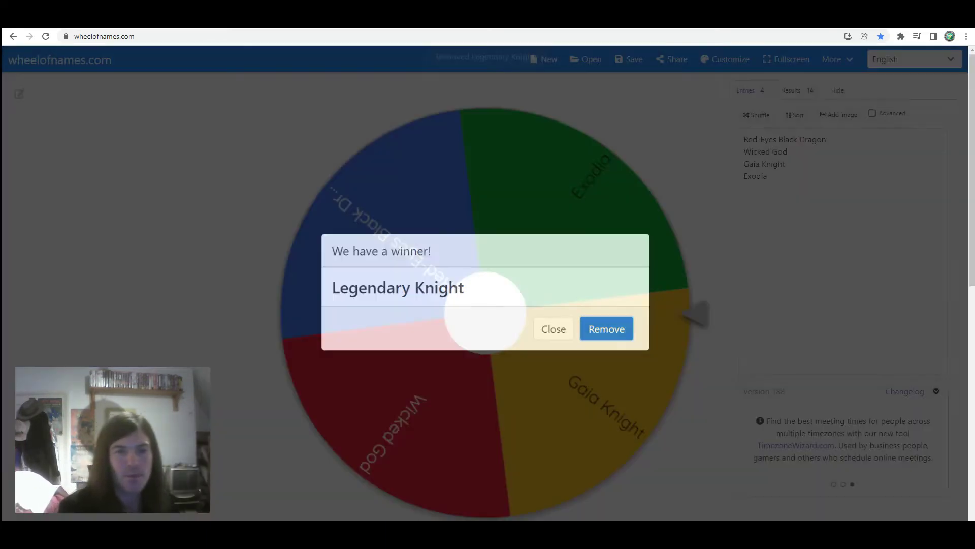
click(605, 328)
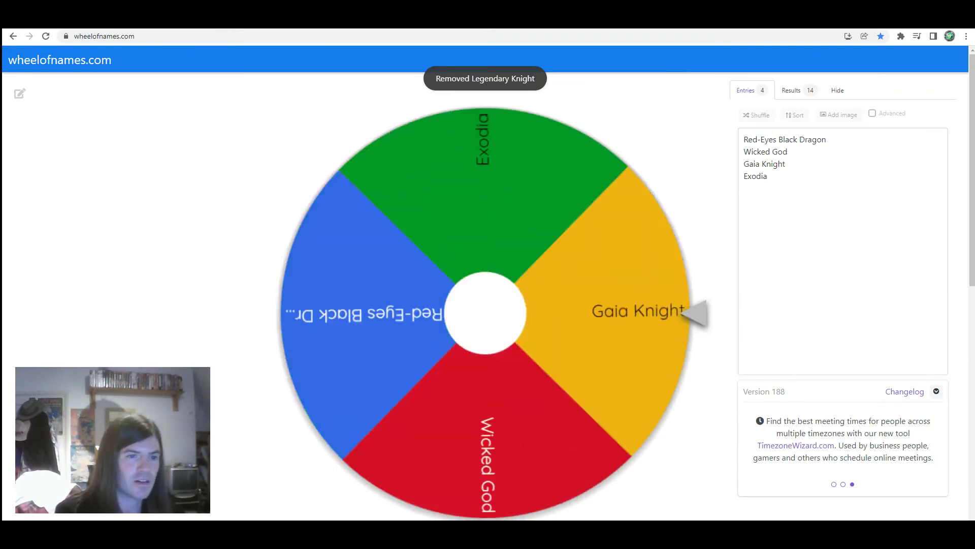
click(605, 329)
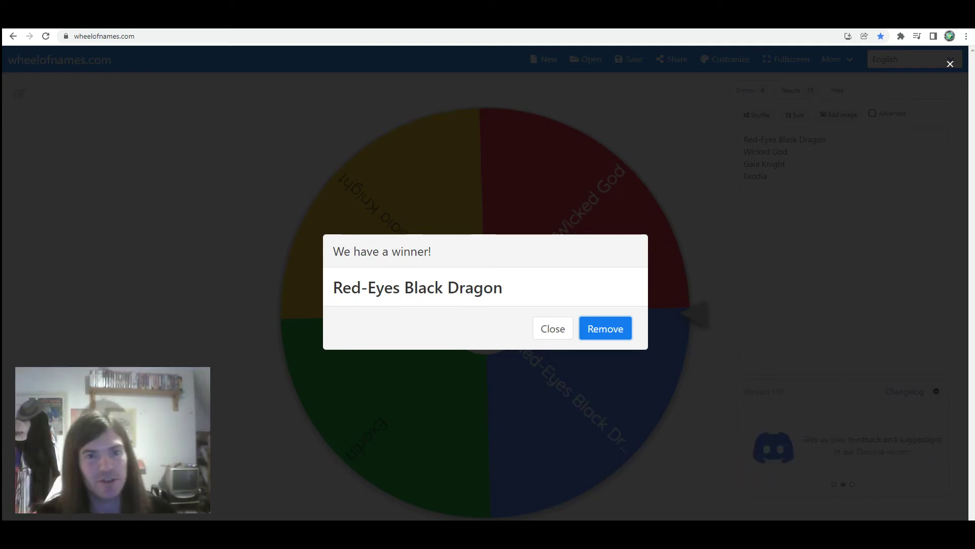
- Remove Red-Eyes Black Dragon and delete the 'Wicked God' line from the Entries list
click(605, 329)
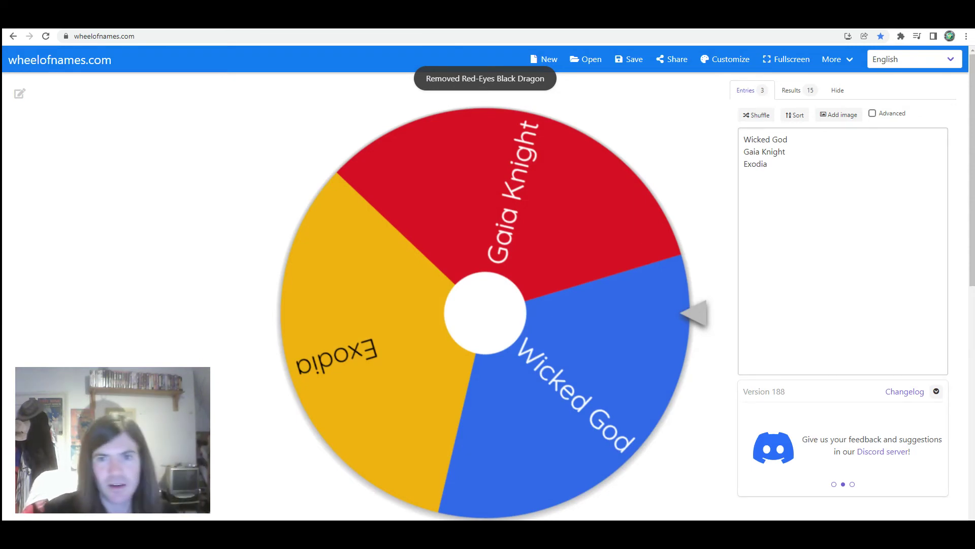
drag(789, 140, 744, 139)
key(BackSpace)
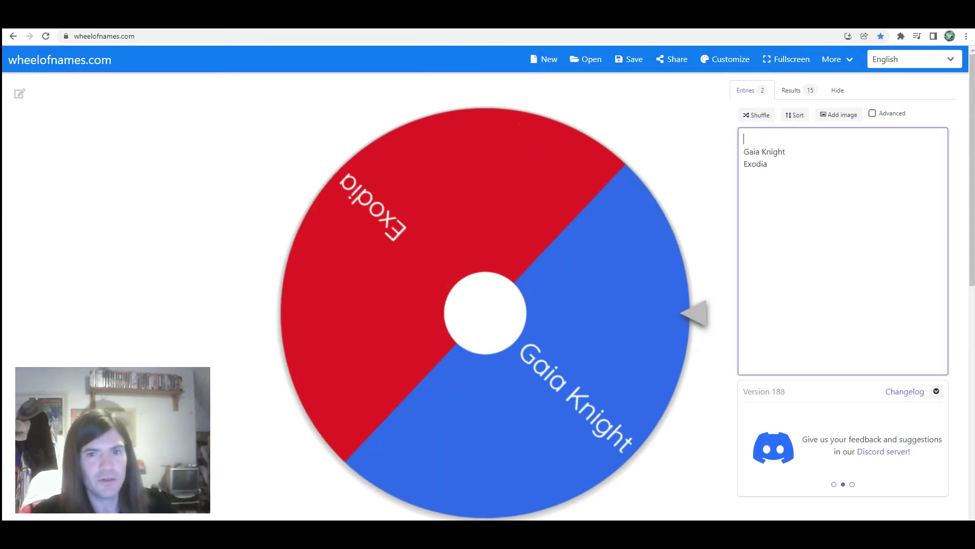
key(Delete)
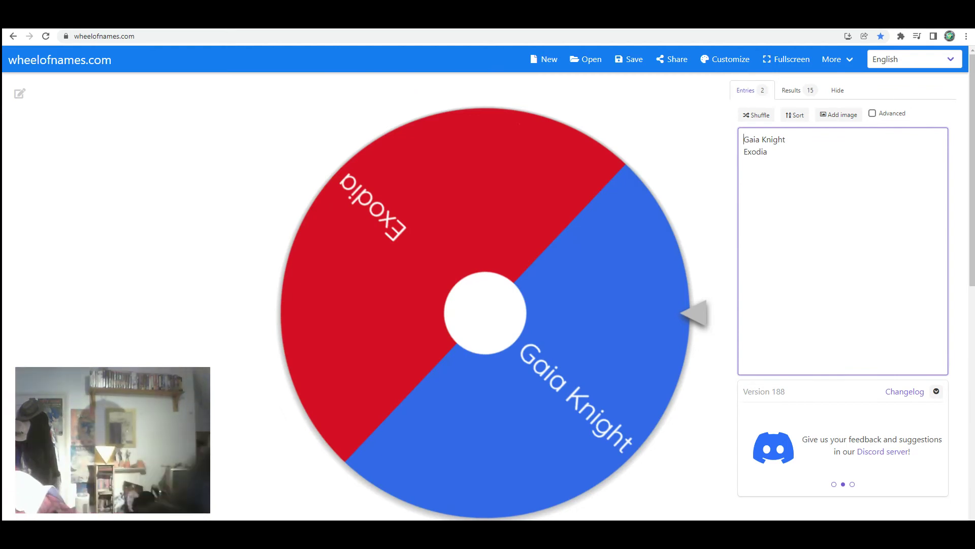